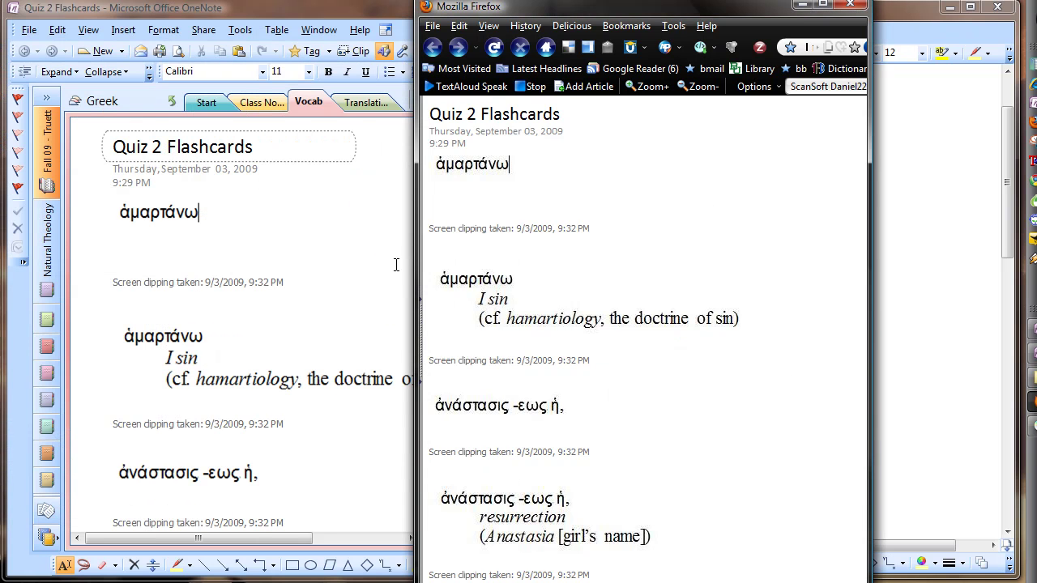
Minimize Firefox and place the caret after the ἅπας entry on the Quiz 2 page
click(802, 4)
click(634, 283)
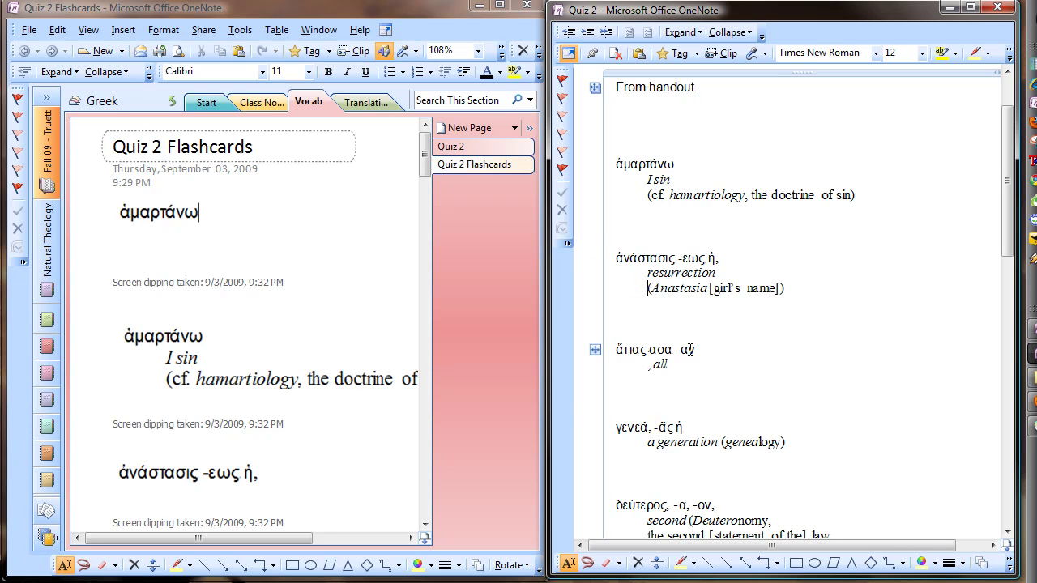
click(702, 354)
Show the Quiz 2 Flashcards page in Full Page View with F11
click(720, 369)
click(241, 294)
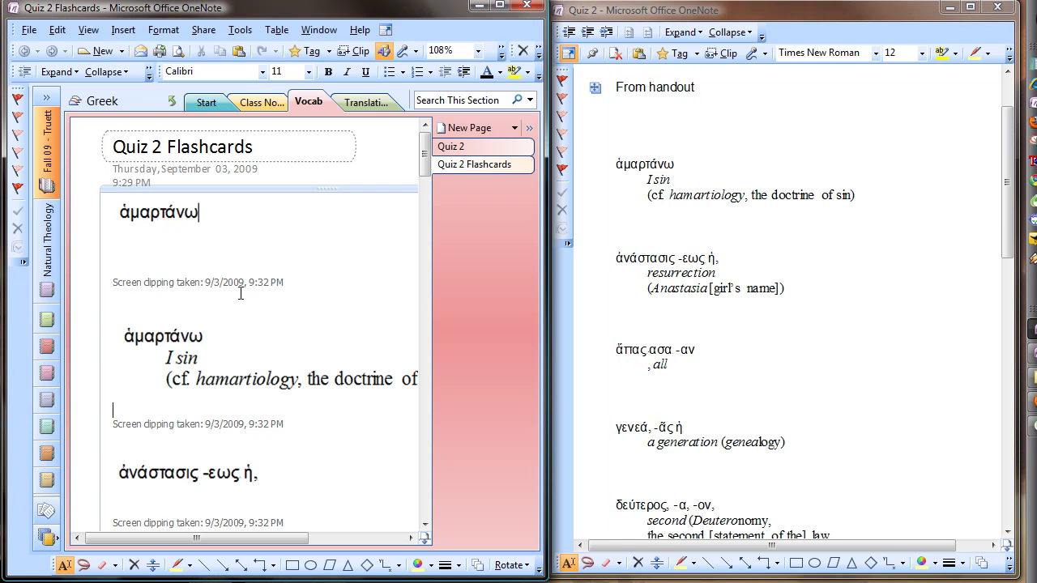
key(F11)
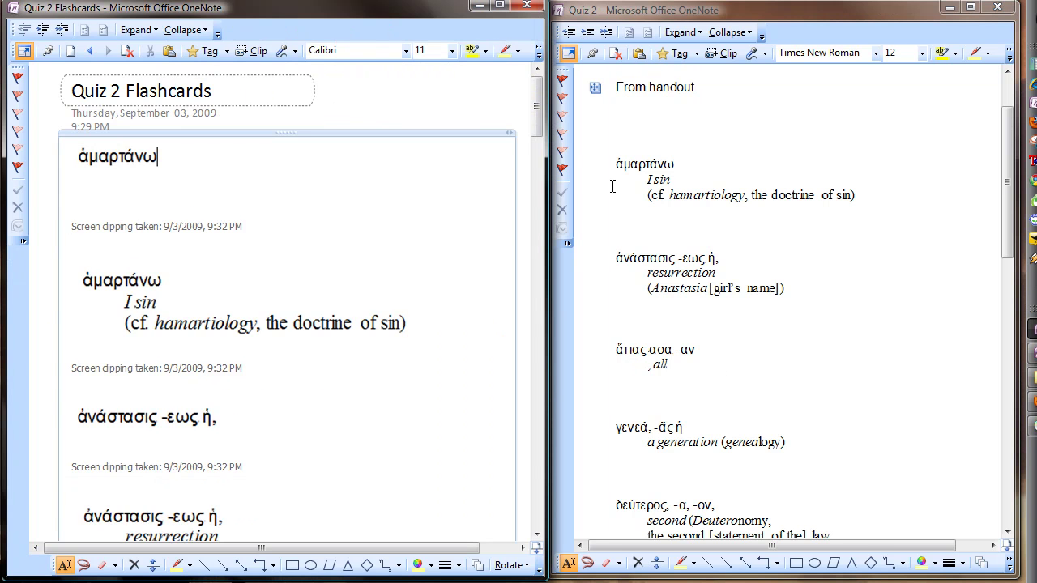
click(200, 203)
click(298, 230)
Collapse the ἁμαρτάνω entry in Quiz 2 to its headword, hiding the 'I sin' lines
click(742, 212)
scroll(737, 215, up, 2)
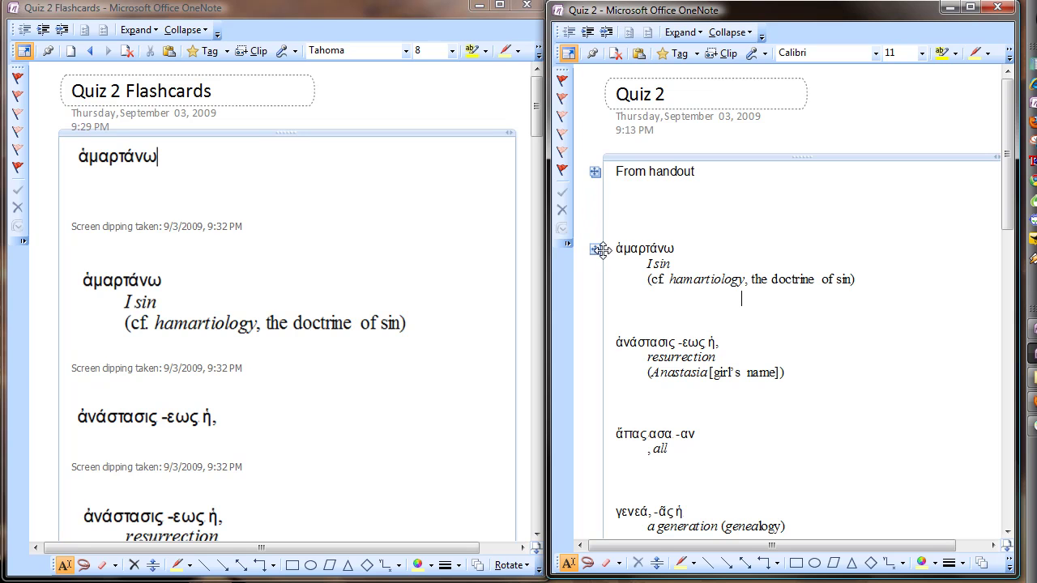
click(599, 248)
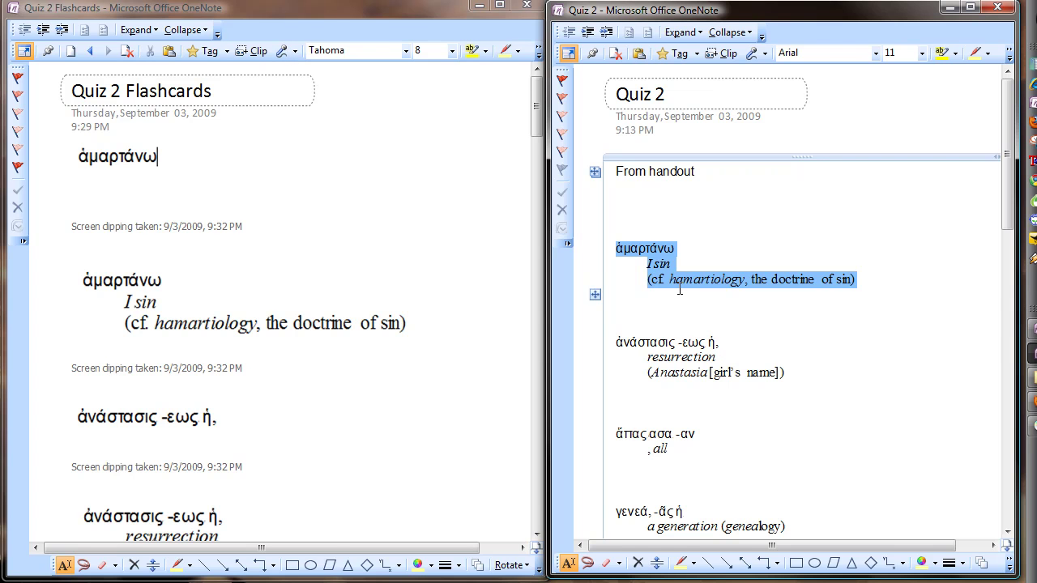
click(590, 294)
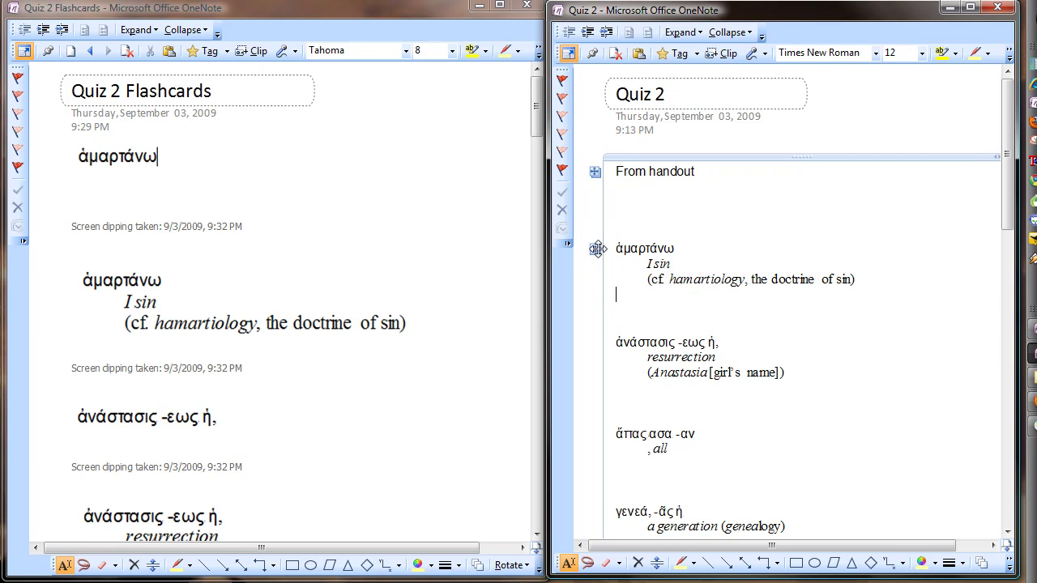
click(599, 248)
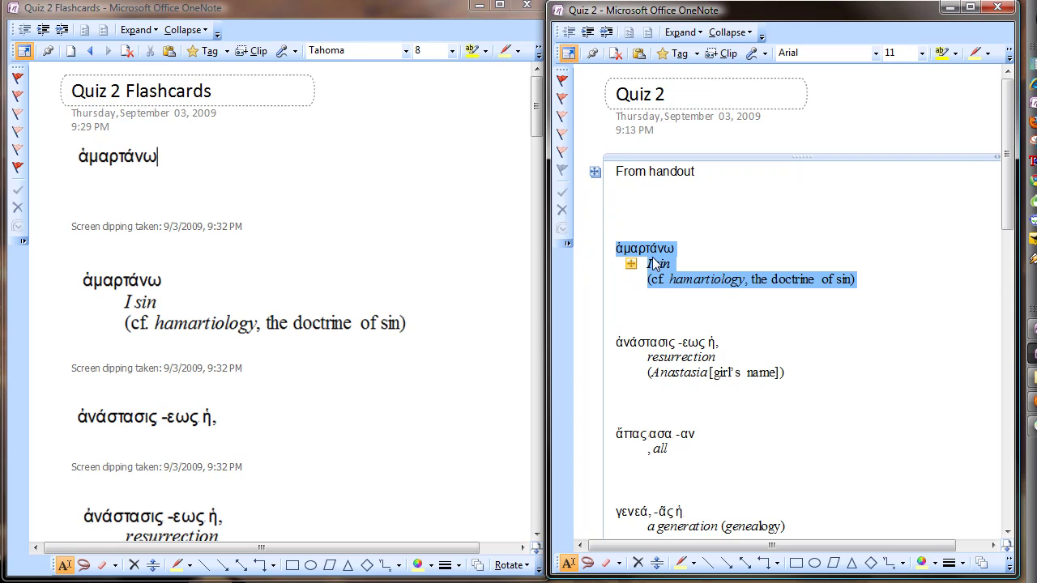
double_click(593, 245)
drag(597, 259, 640, 282)
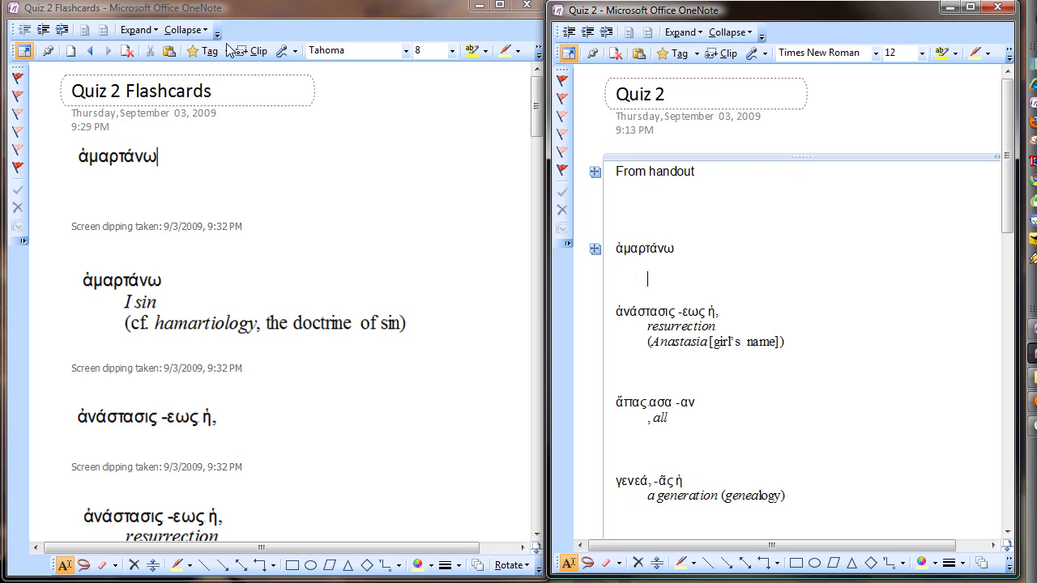
Add a screen clipping of the bare ἁμαρτάνω headword to the end of the Flashcards page
click(324, 14)
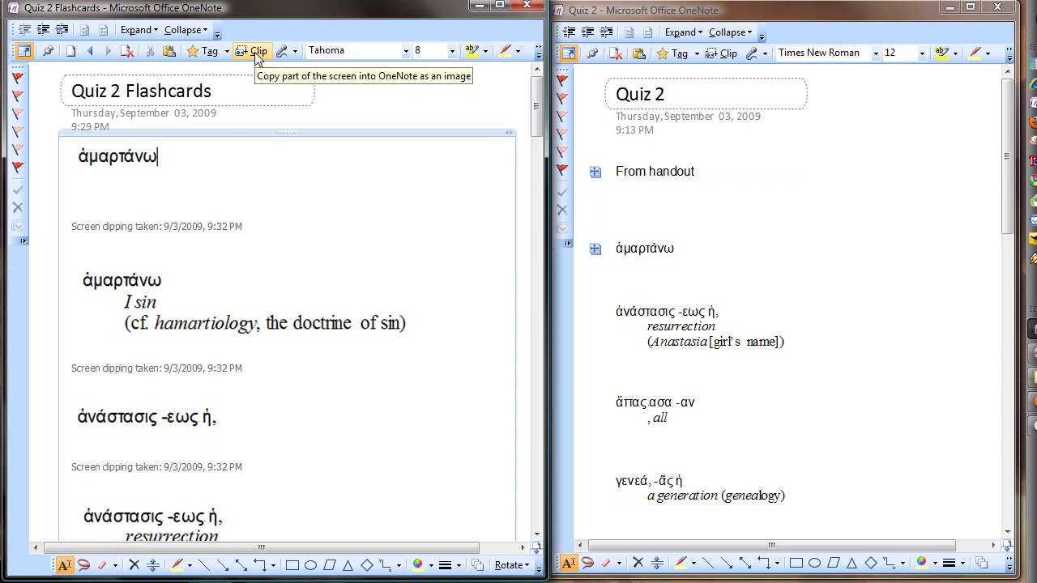
click(313, 178)
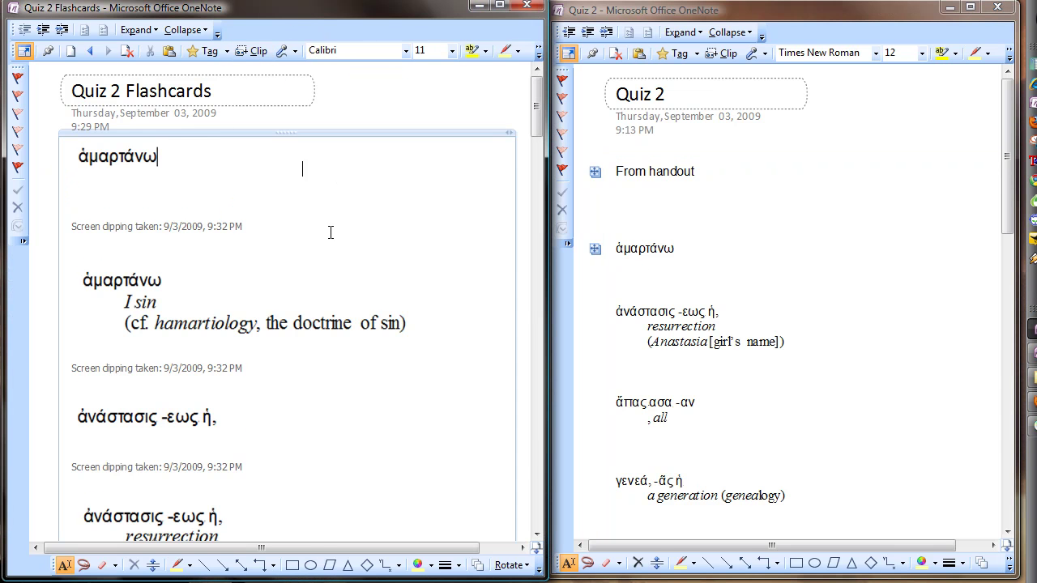
scroll(332, 243, down, 15)
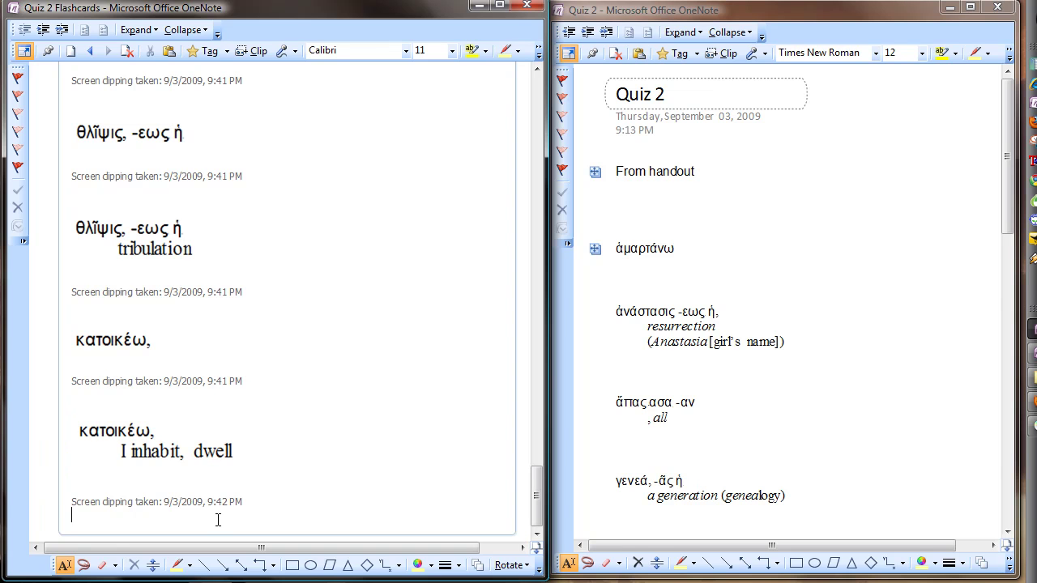
scroll(219, 507, down, 1)
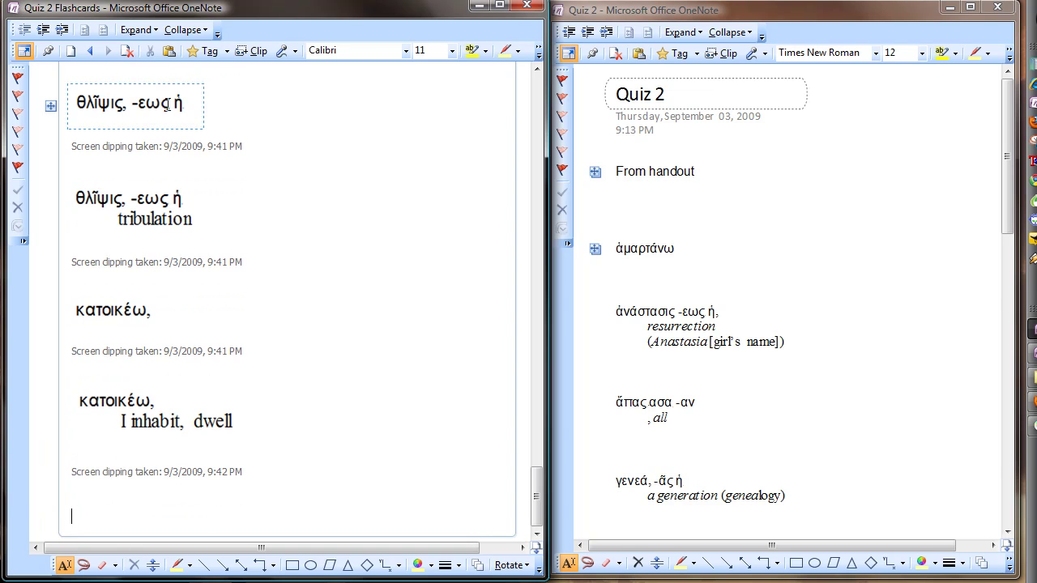
click(257, 51)
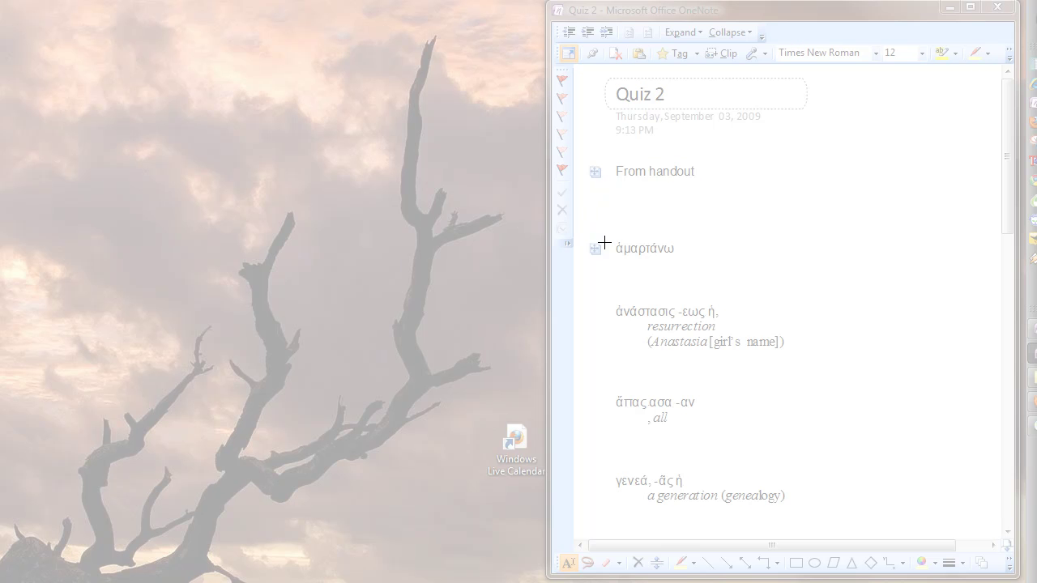
drag(610, 234, 697, 275)
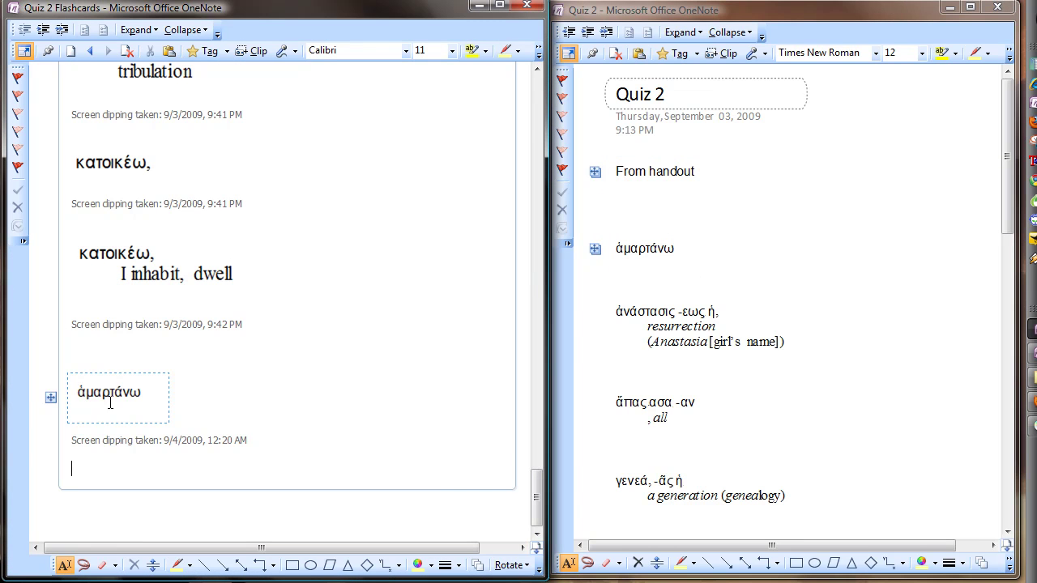
Expand the ἁμαρτάνω entry again so its 'I sin' lines show
double_click(596, 249)
click(633, 313)
click(650, 342)
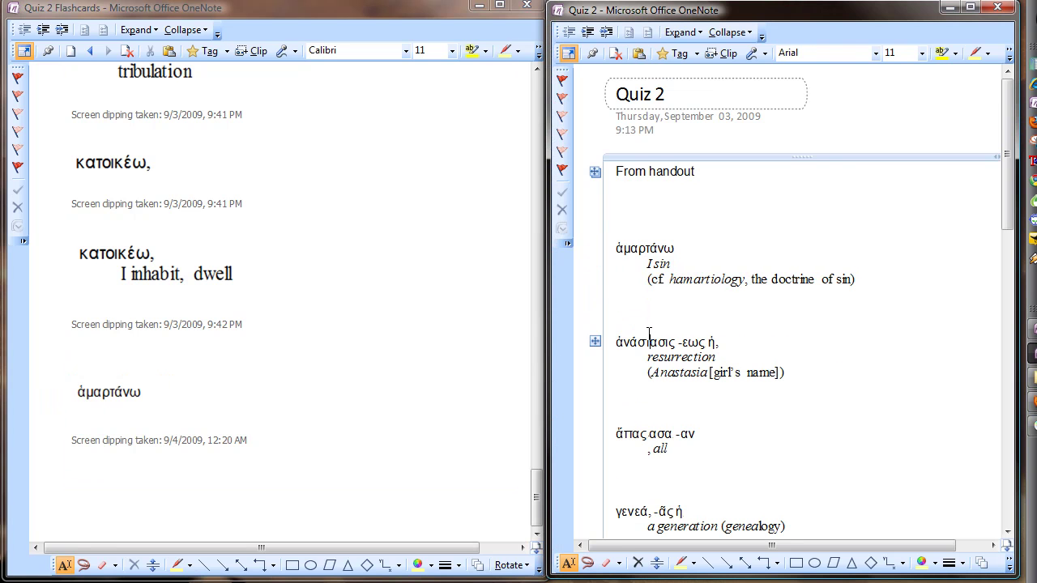
Clip the expanded ἁμαρτάνω entry with its 'I sin' definition onto the Flashcards page
click(258, 50)
drag(617, 238, 865, 304)
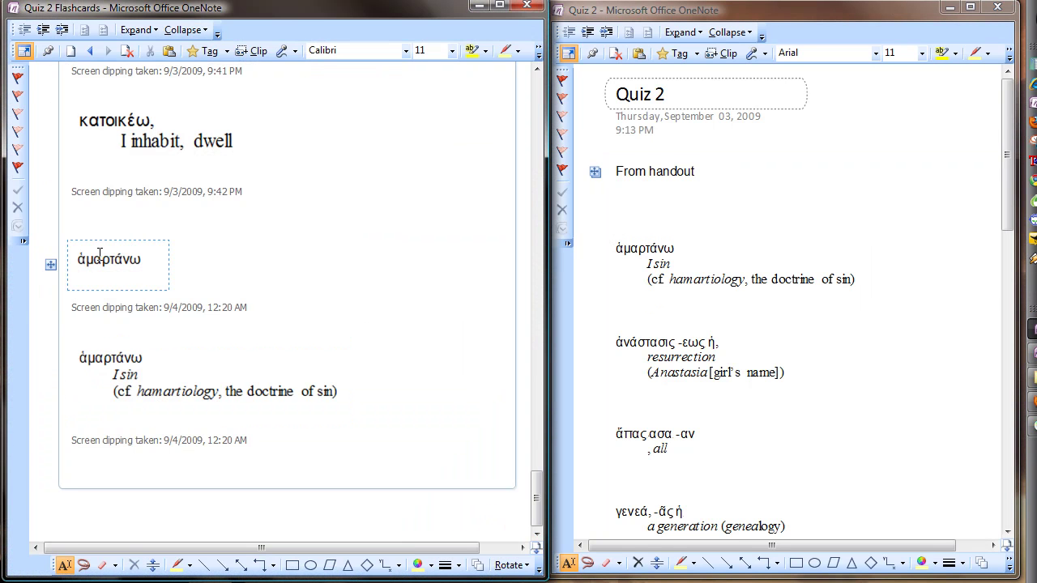
click(154, 276)
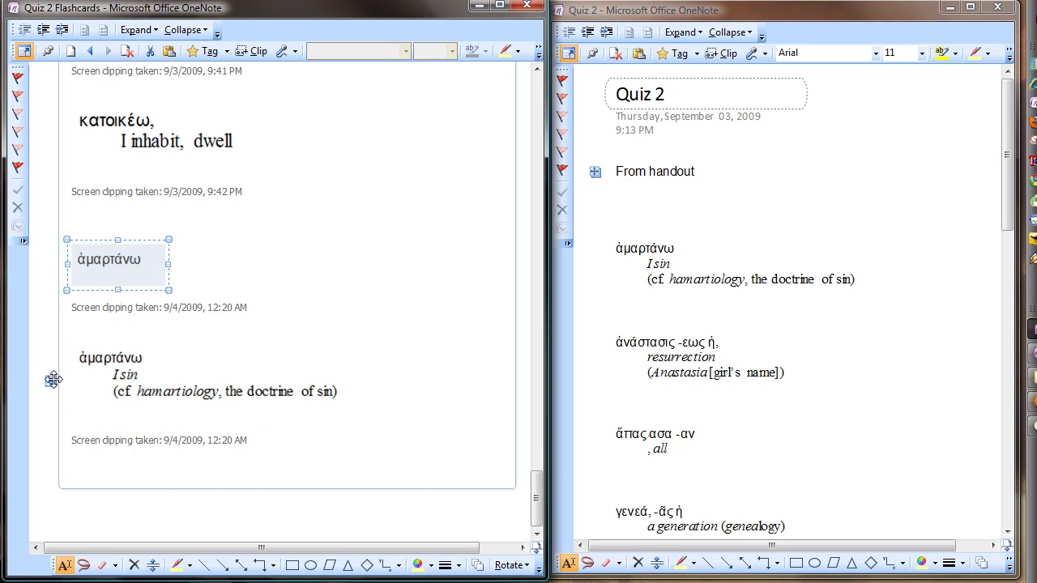
click(53, 380)
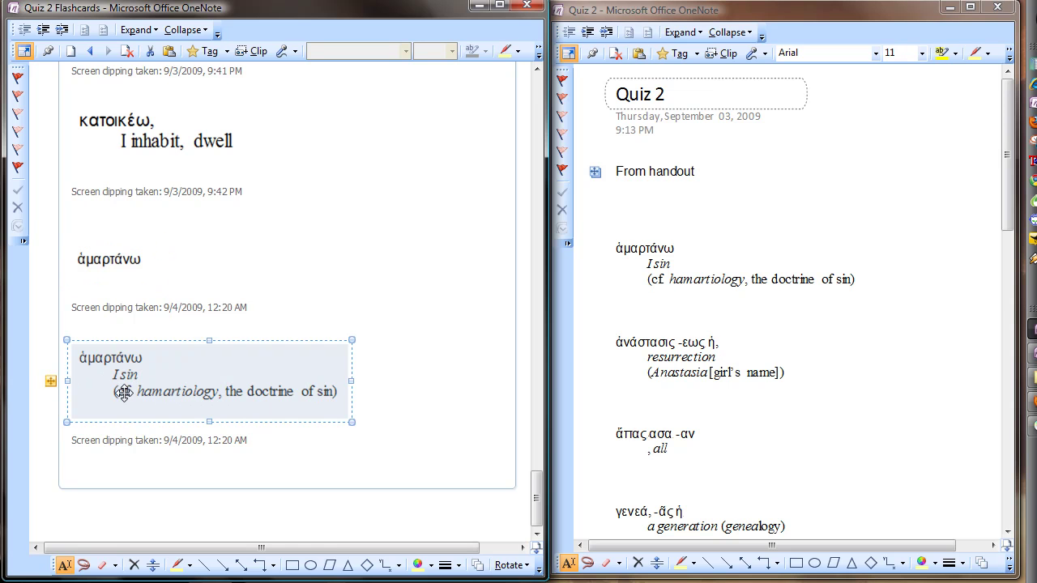
click(243, 440)
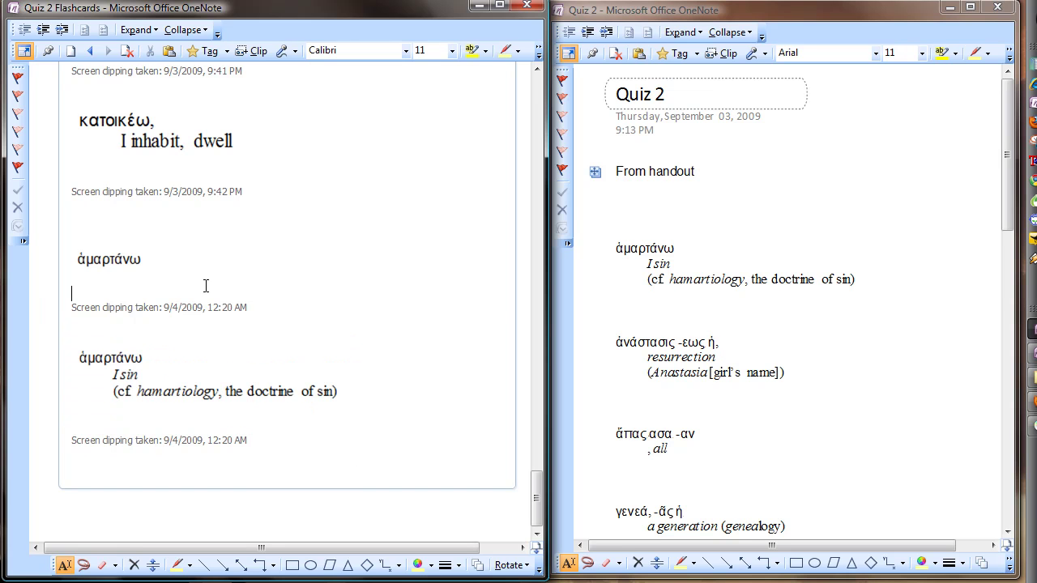
Delete both new ἁμαρτάνω clippings with their captions and leave Full Page View
drag(309, 457, 98, 264)
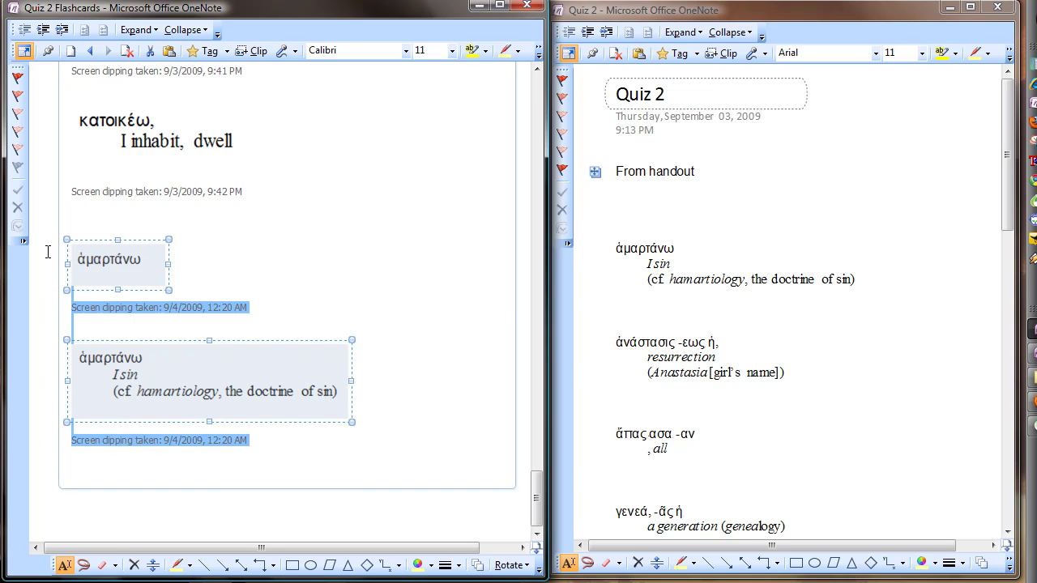
key(Delete)
scroll(167, 268, up, 10)
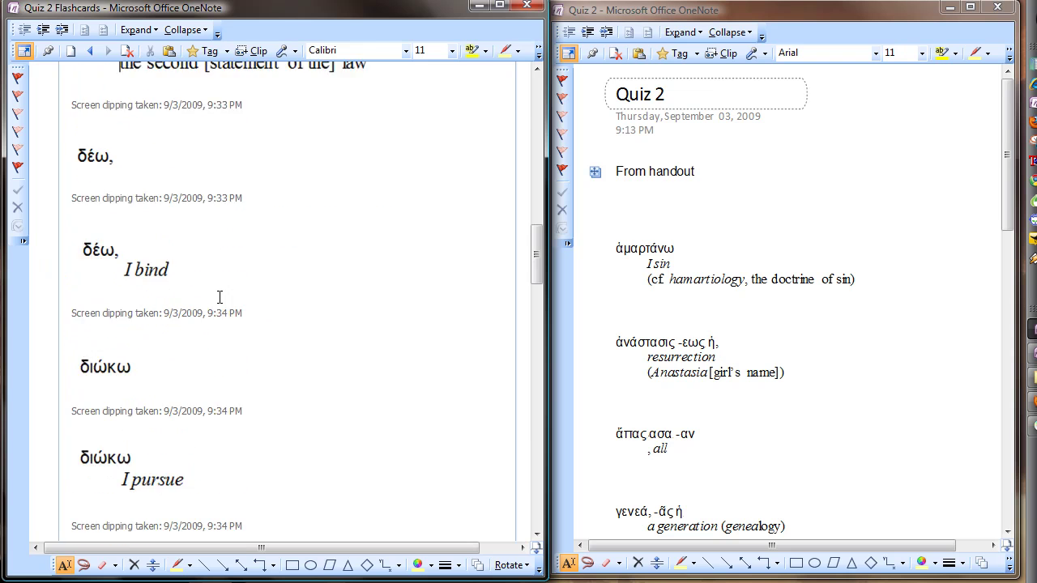
scroll(220, 288, up, 10)
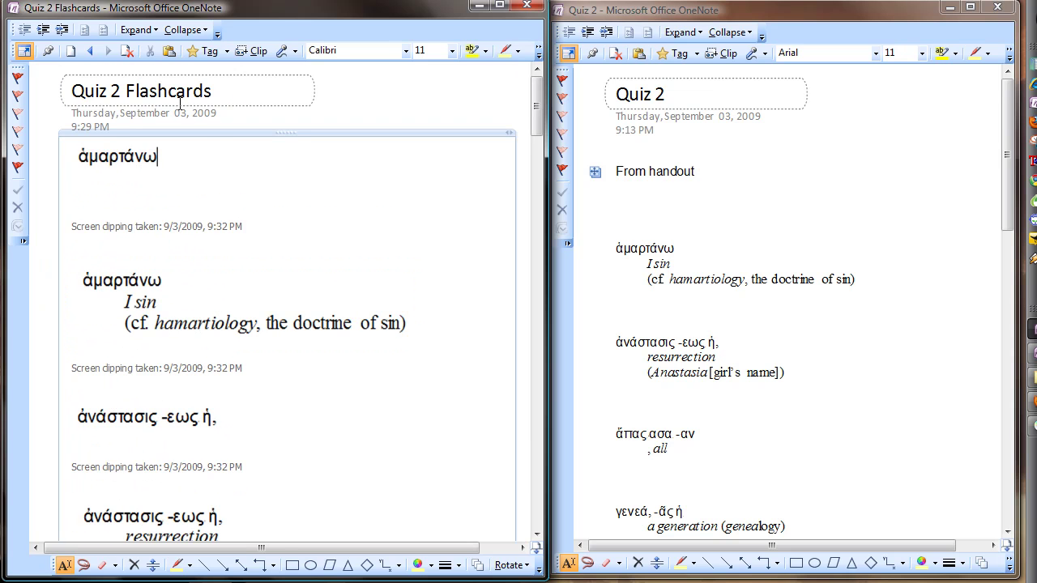
key(F11)
Check OneNote's Send To options without choosing one, then switch to the Explorer export folder
click(29, 30)
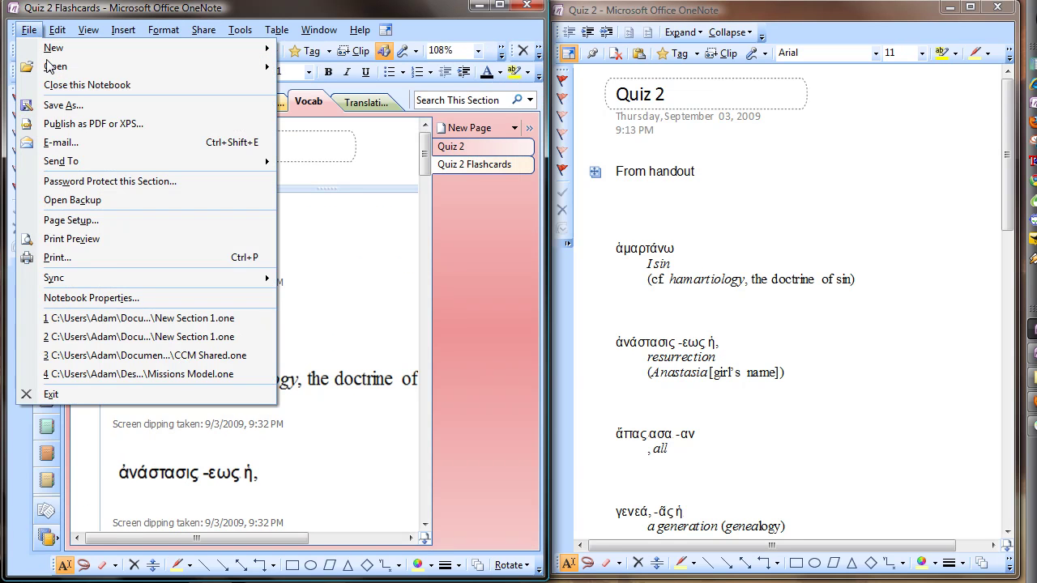
mouse_move(104, 162)
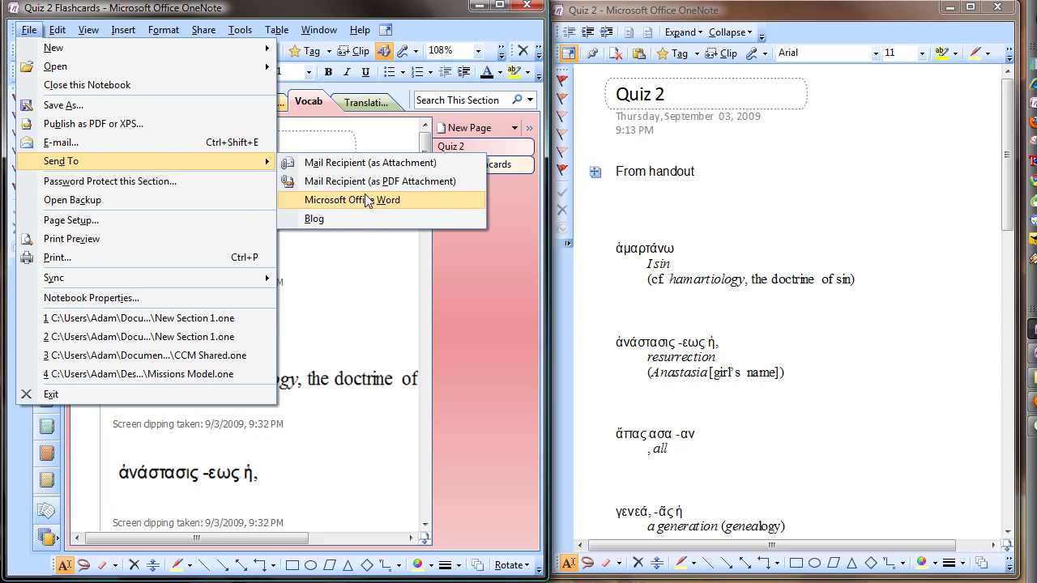
click(368, 260)
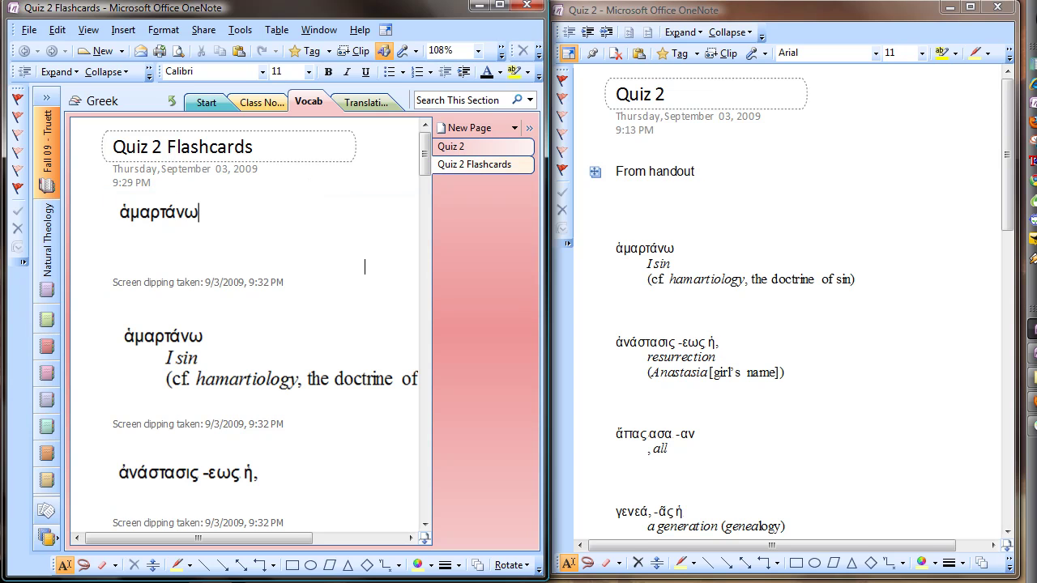
key(alt+Tab)
Open the Quiz 2 Flashcards_files folder beside the exported page file
drag(215, 26, 286, 28)
click(307, 149)
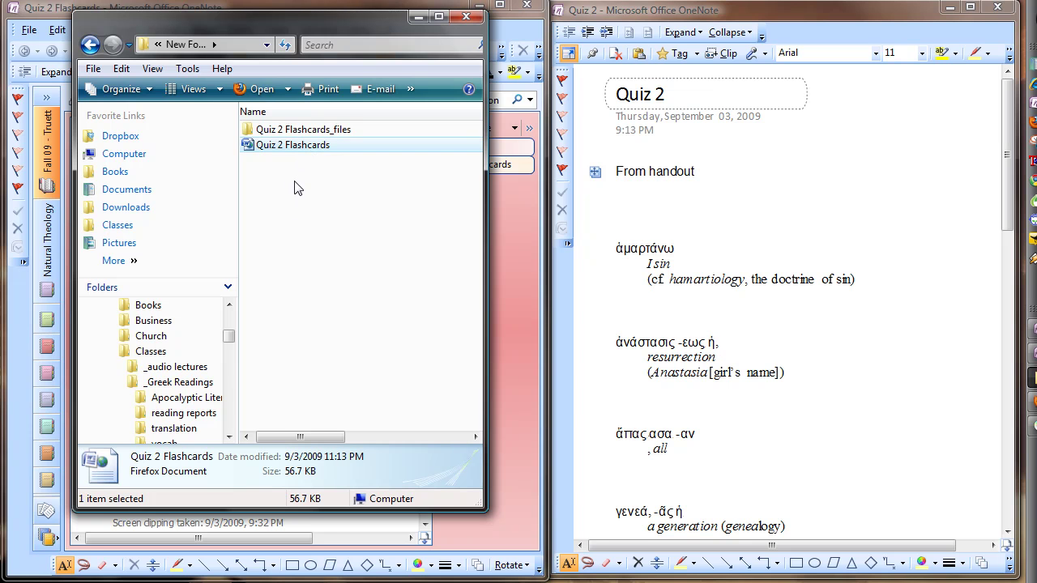
click(300, 131)
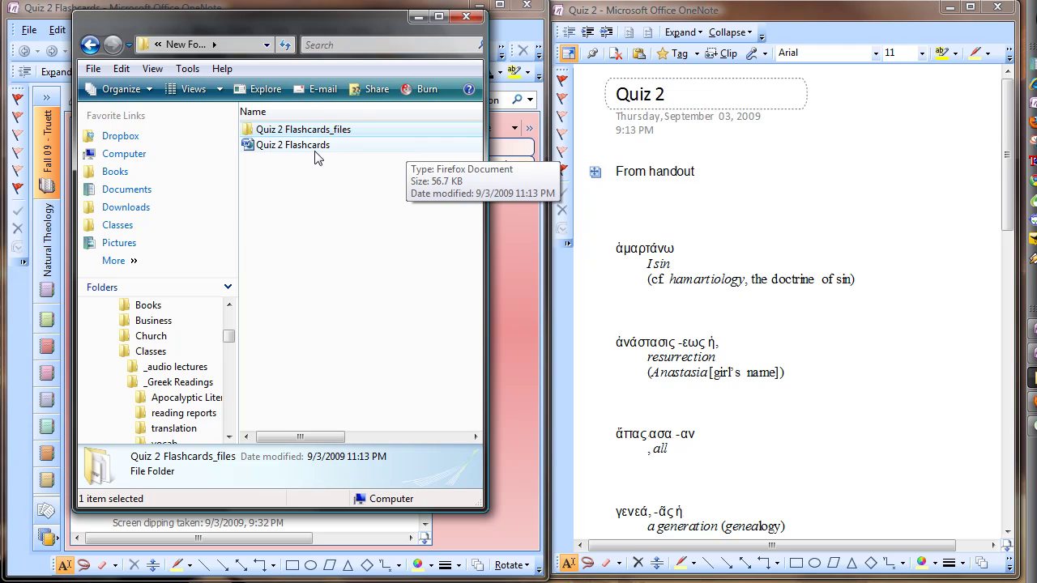
click(312, 147)
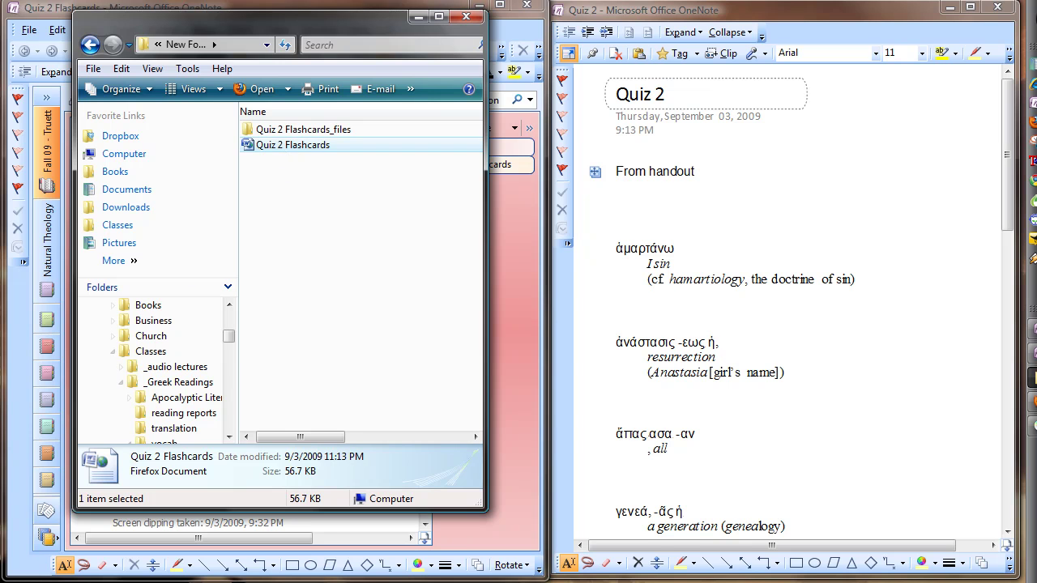
key(Up)
click(324, 201)
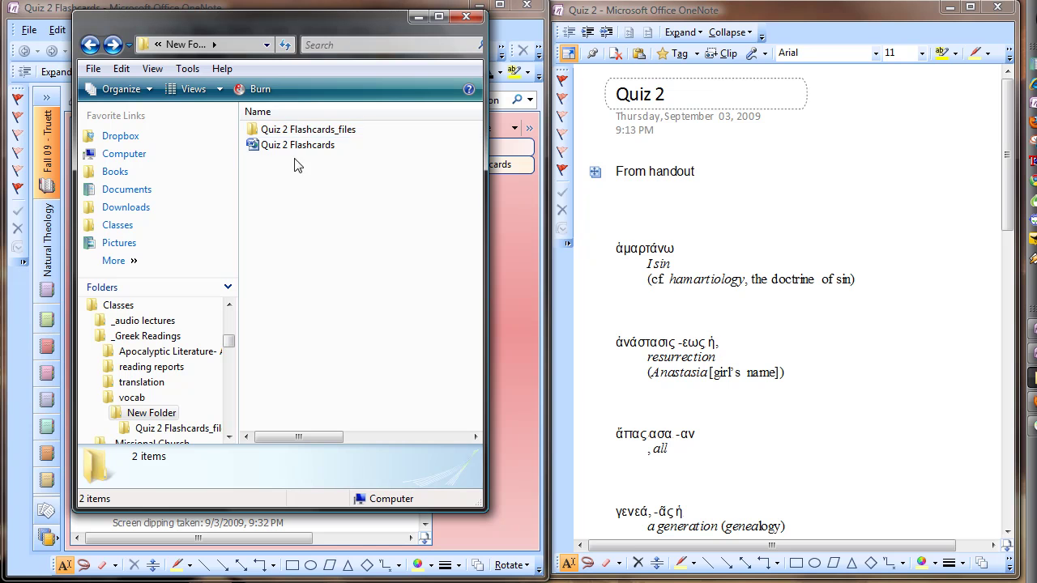
double_click(316, 134)
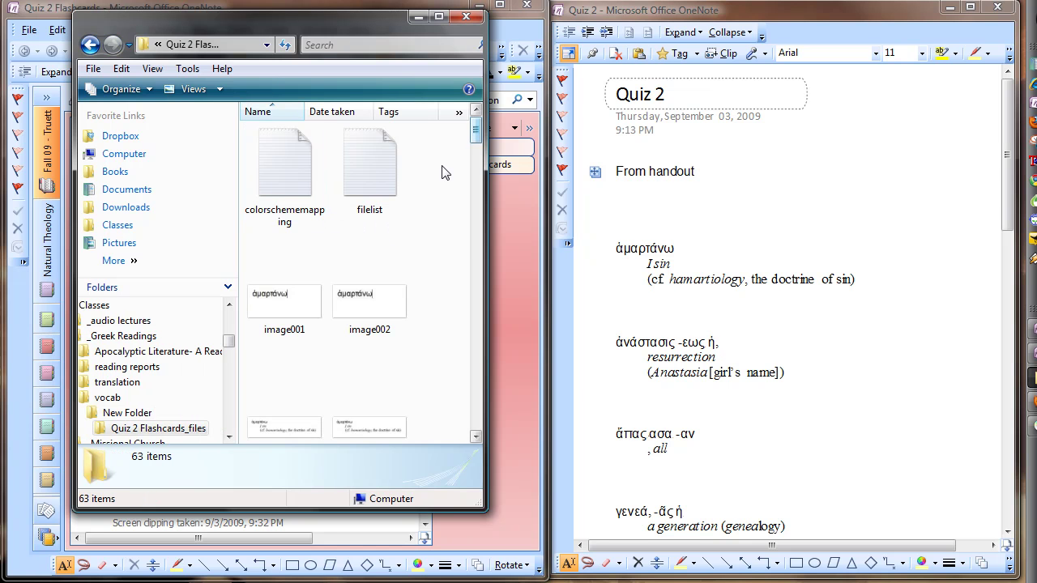
Scroll through its 63 items, including the PNG images of each vocabulary clipping
drag(474, 133, 476, 143)
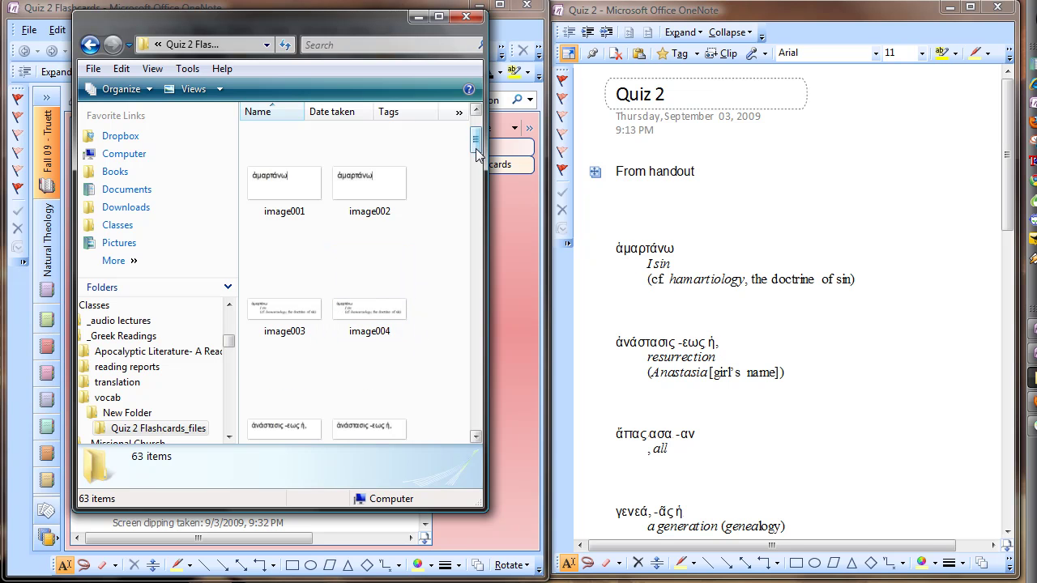
scroll(478, 158, down, 3)
drag(477, 167, 474, 187)
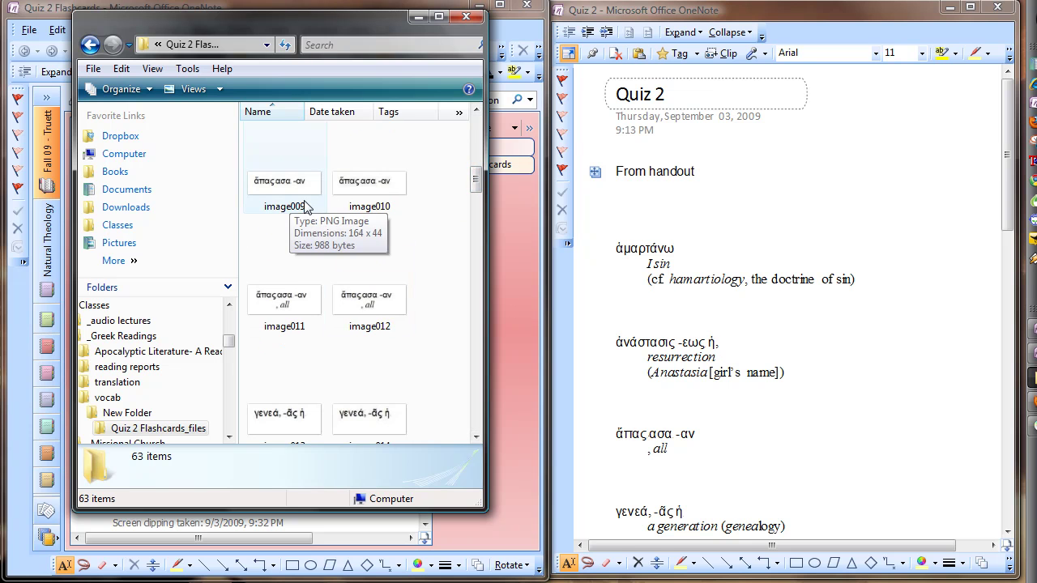
drag(476, 184, 467, 138)
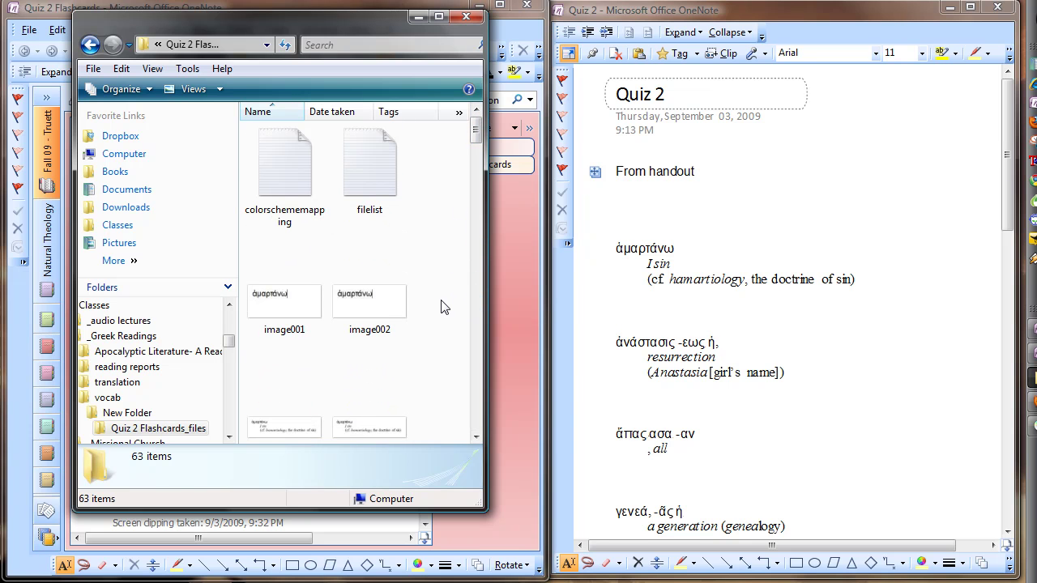
click(397, 306)
scroll(421, 280, down, 1)
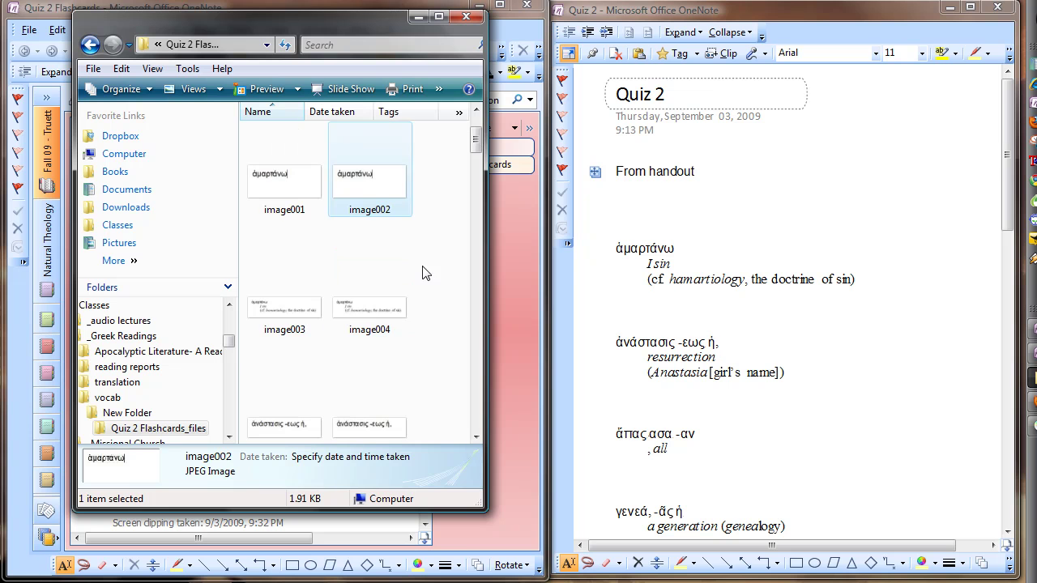
shift+click(371, 311)
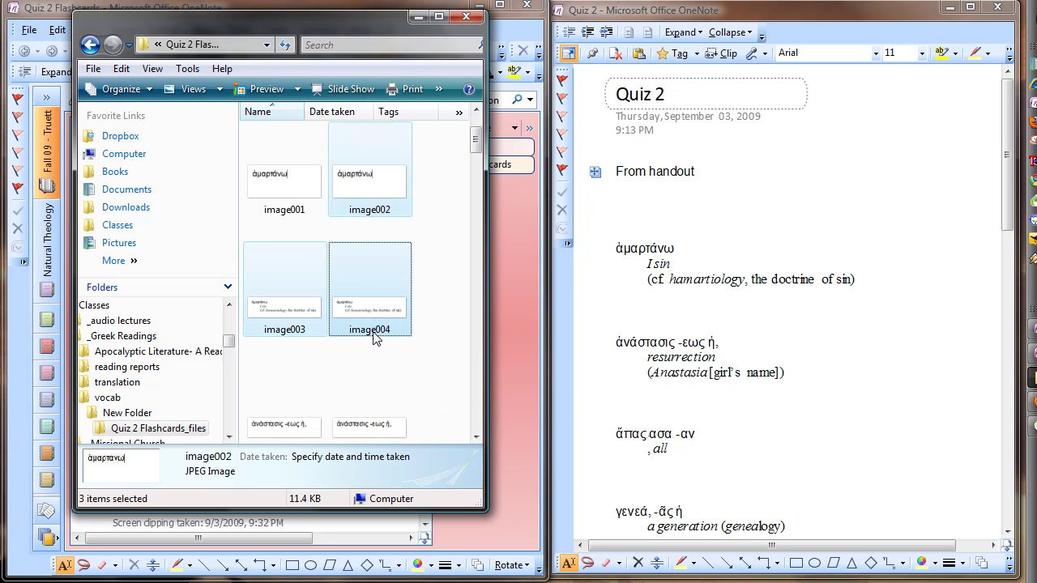
ctrl+click(381, 427)
click(372, 264)
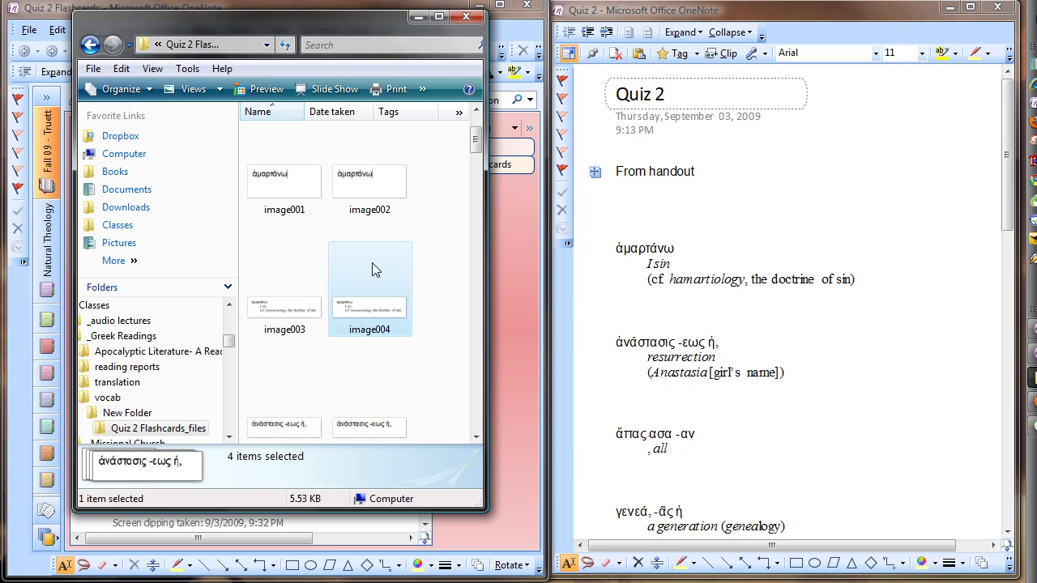
ctrl+click(369, 196)
ctrl+click(382, 406)
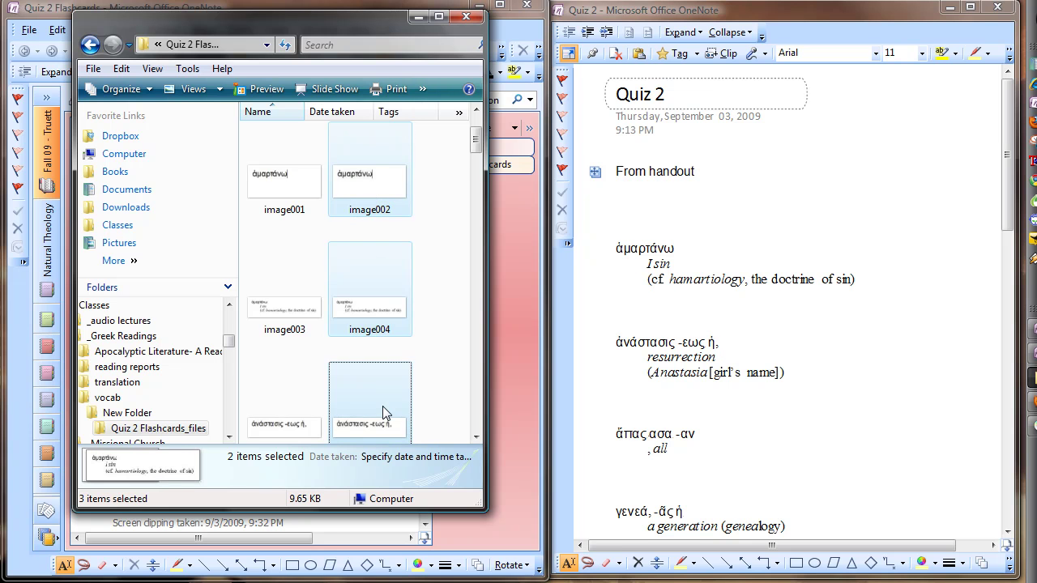
scroll(383, 406, down, 2)
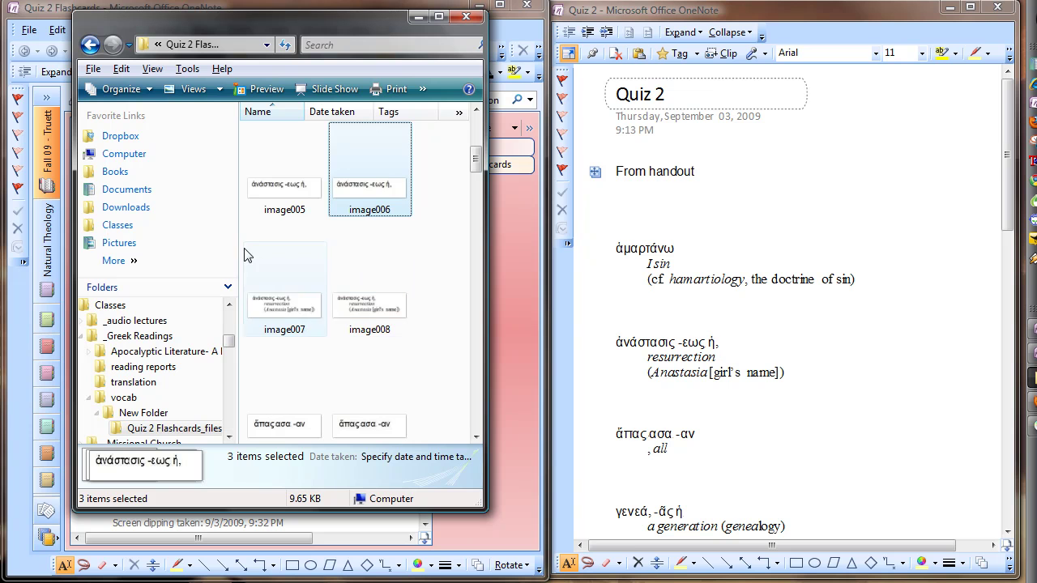
click(428, 257)
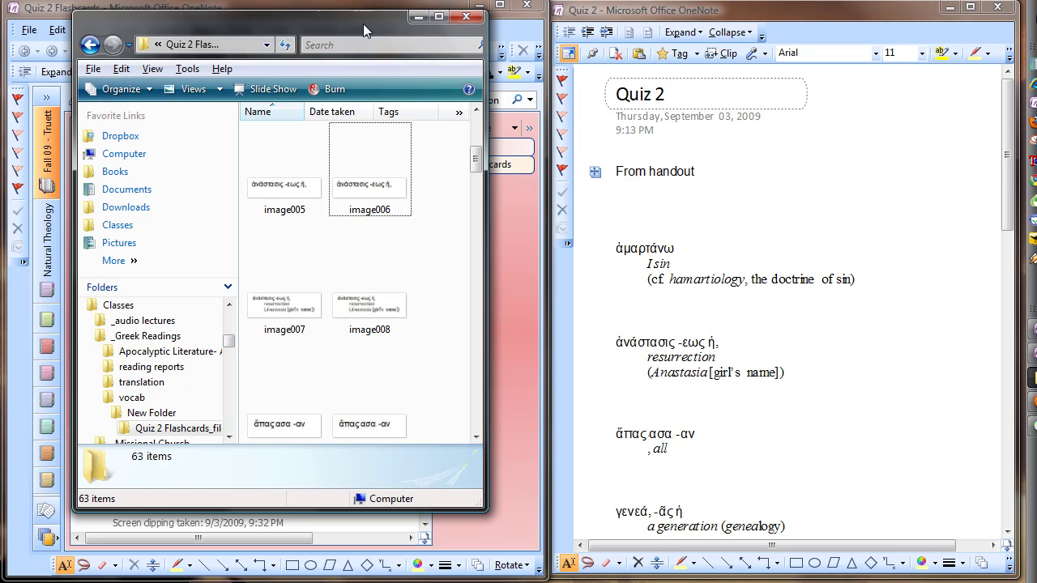
drag(362, 23, 365, 46)
Show iTunes' iPhone Photos sync from '_share on iPhone' with Gk Voc Qz 2 and misc selected
key(alt+F4)
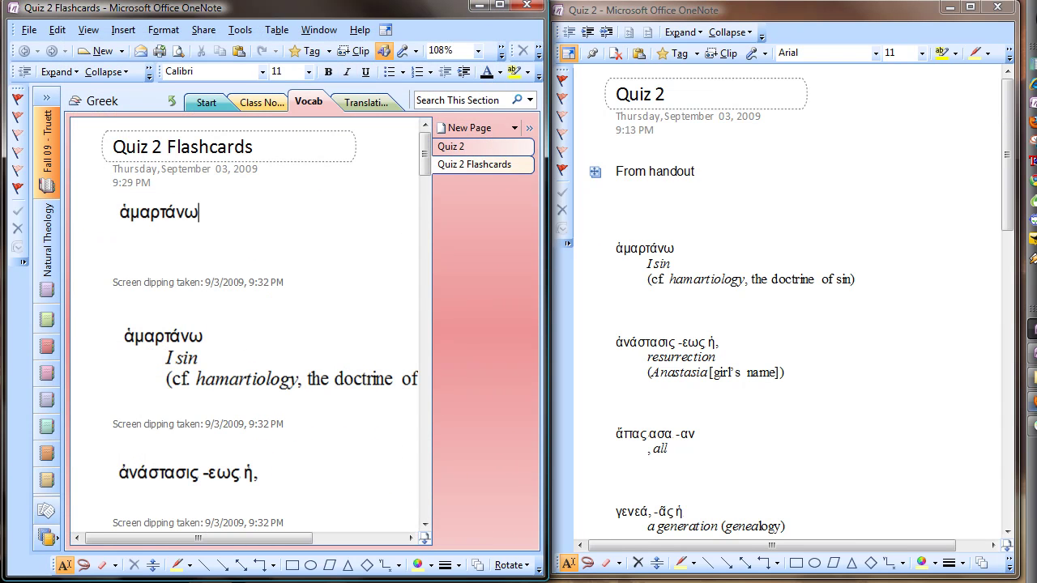
key(alt+Tab)
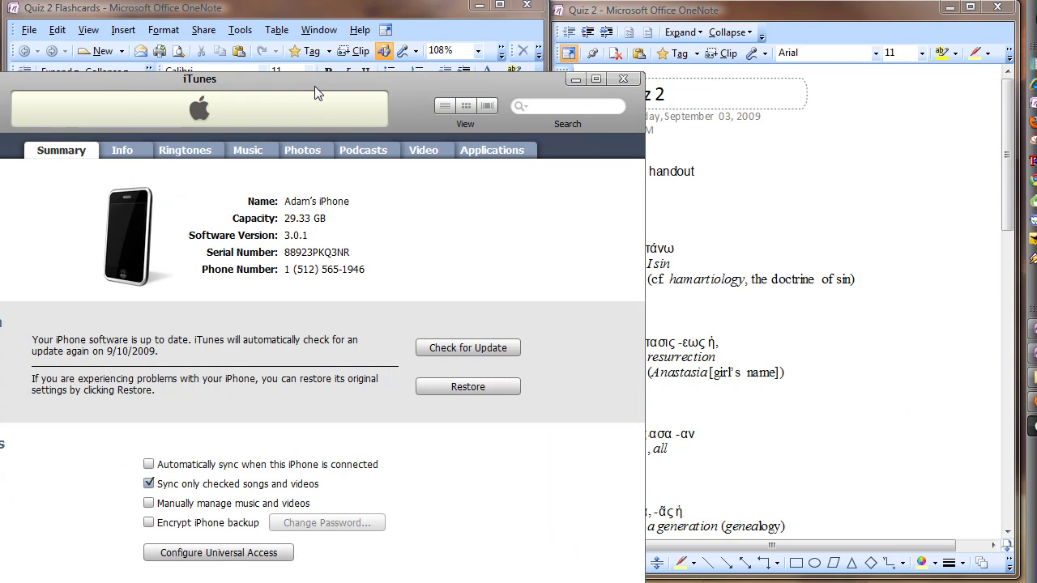
drag(276, 80, 453, 7)
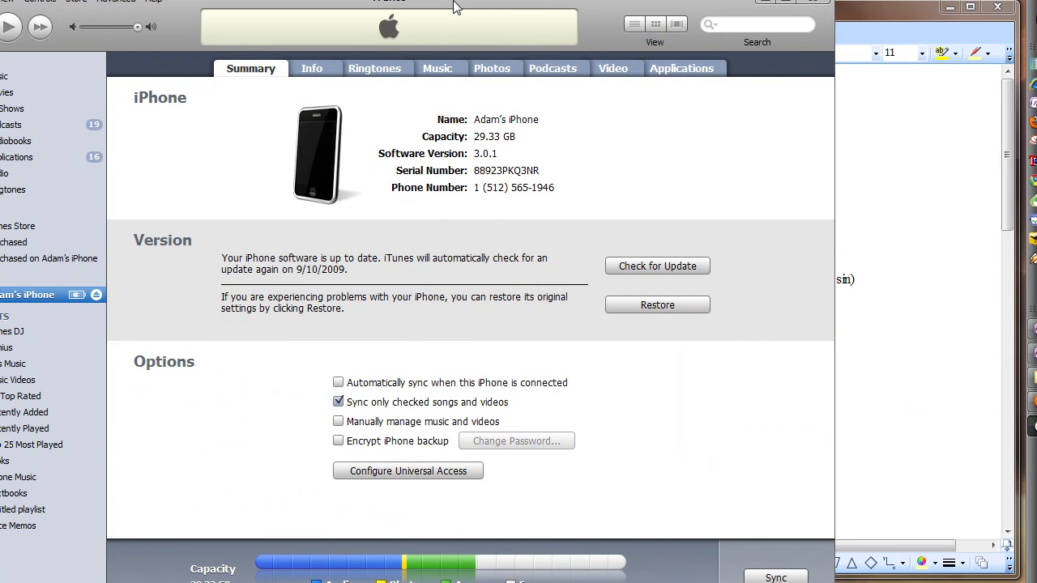
click(497, 72)
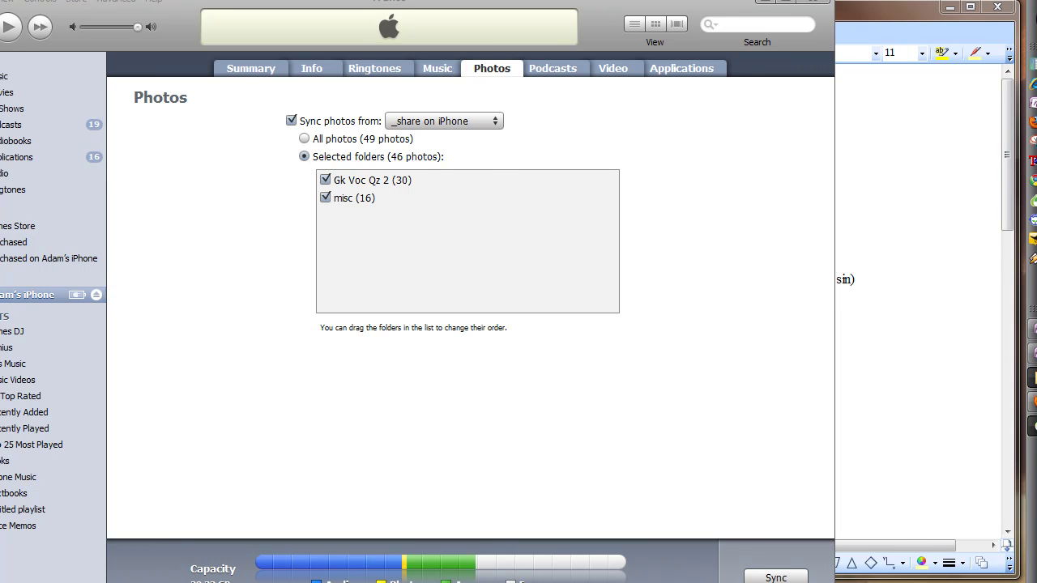
key(alt+Tab)
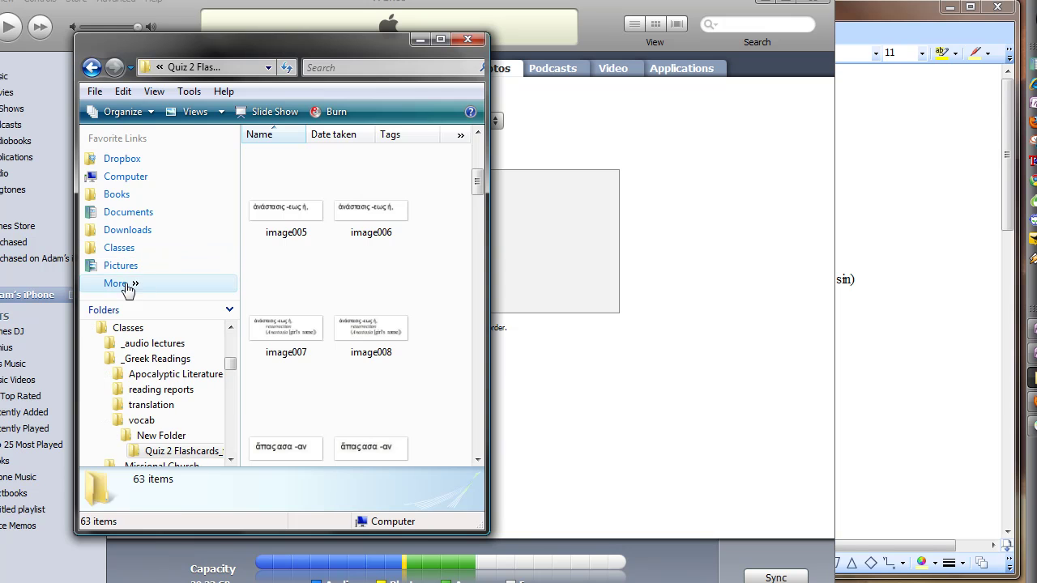
Open Pictures > _share on iPhone > Gk Voc Qz 2 and view image002.jpg
click(126, 269)
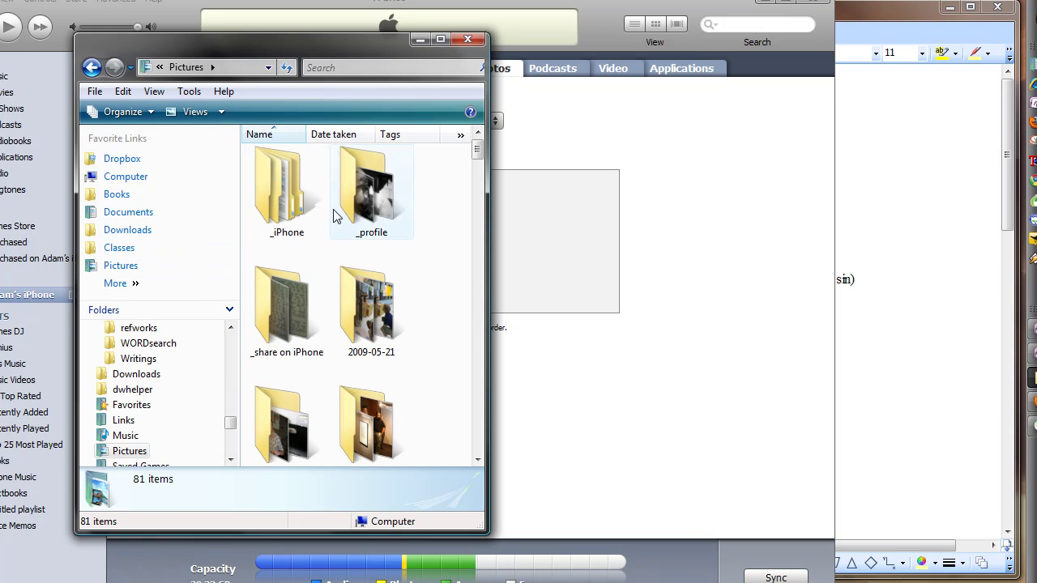
double_click(291, 316)
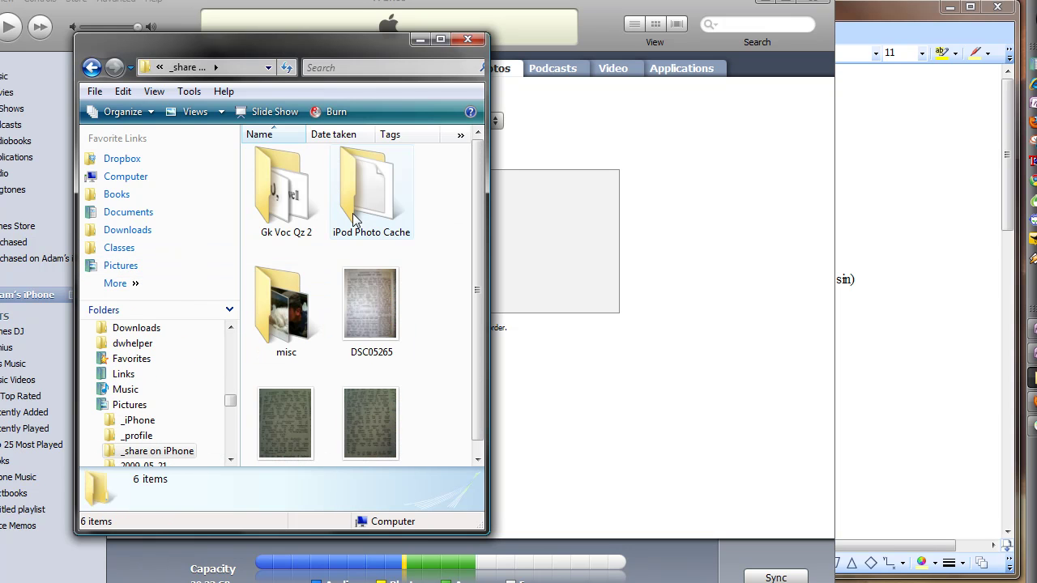
double_click(300, 191)
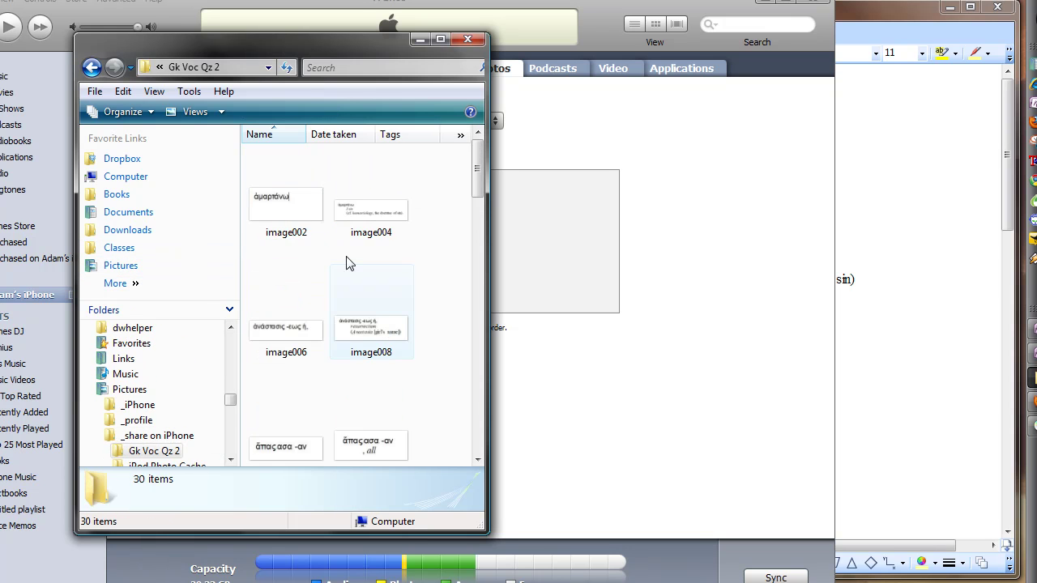
click(284, 212)
double_click(284, 213)
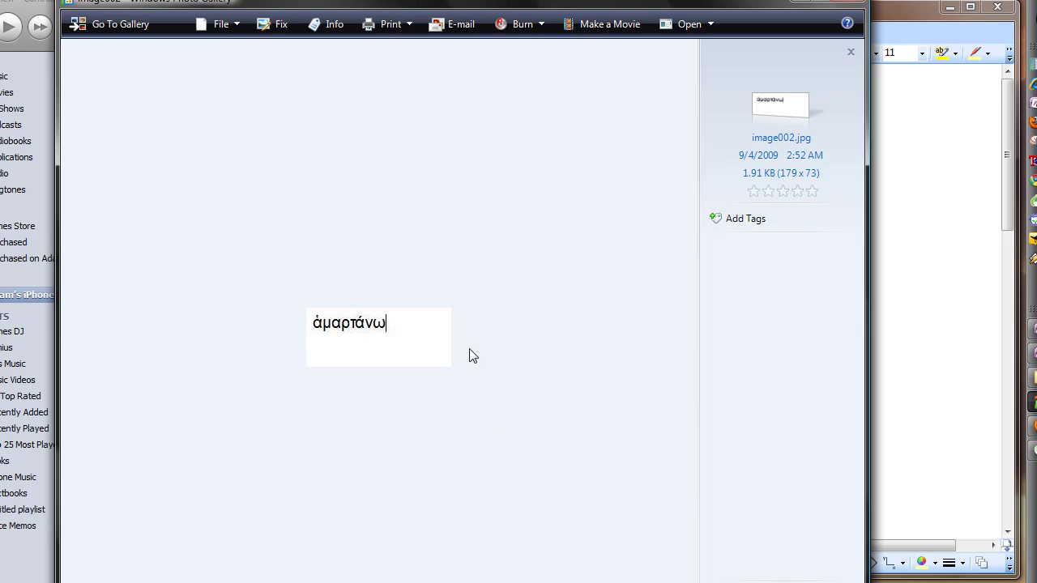
Page forward through the flashcard images image006, image008 and image012
key(Right)
key(Right)
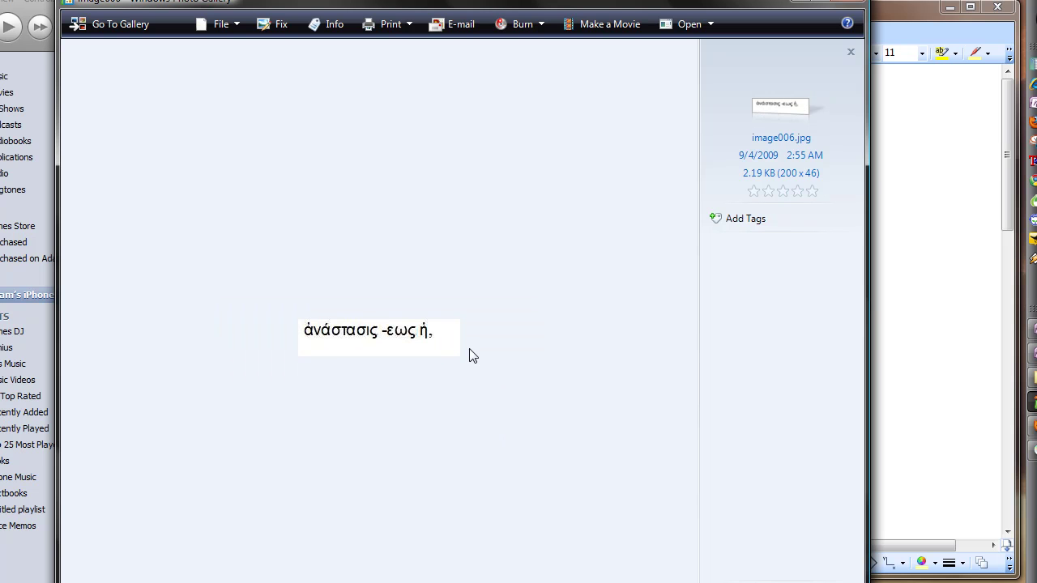
key(Right)
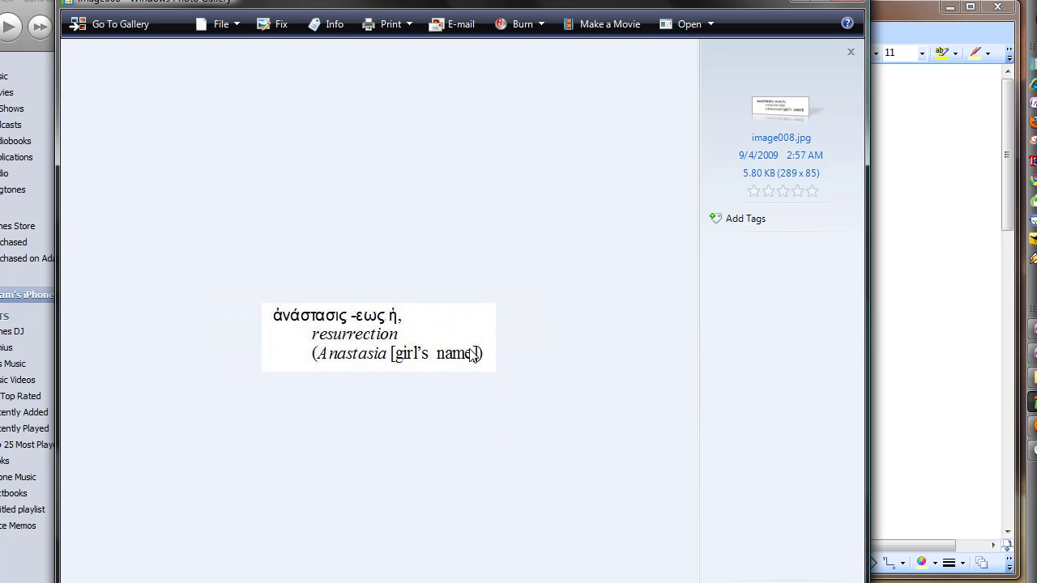
key(Right)
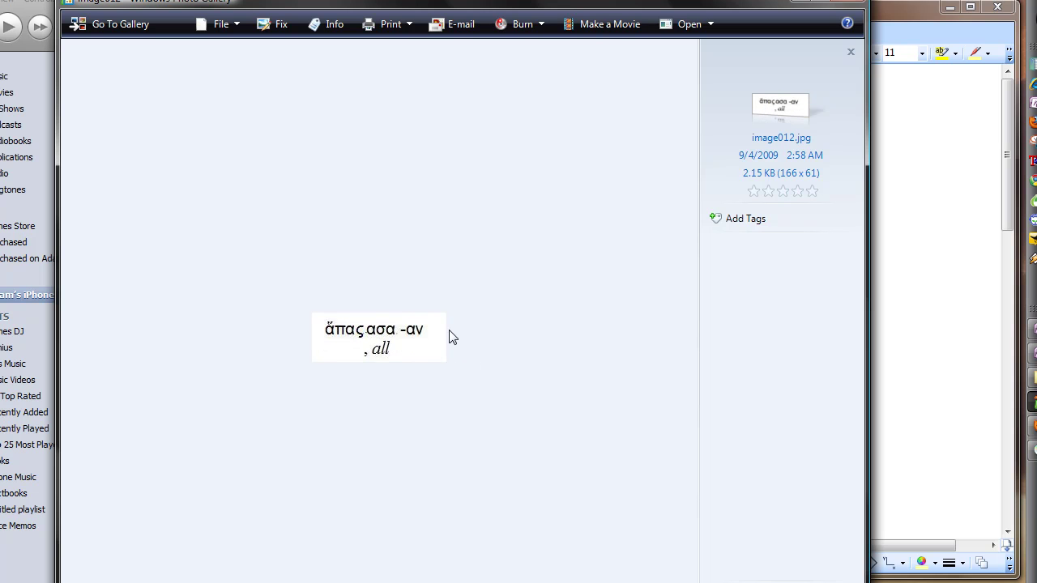
Close Photo Gallery, minimize Explorer, and bring iTunes' photo sync settings back into view
key(alt+F4)
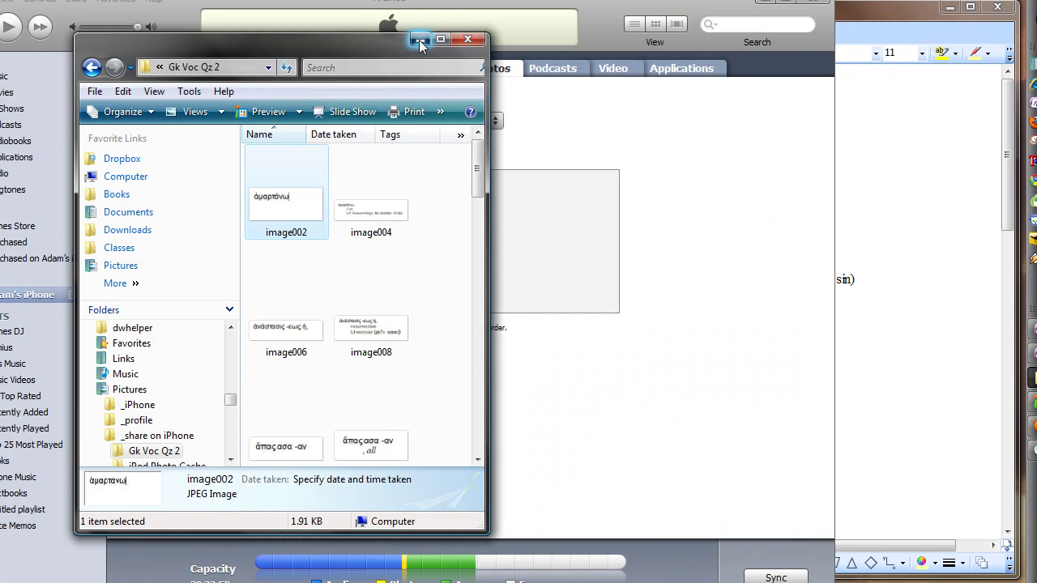
click(420, 40)
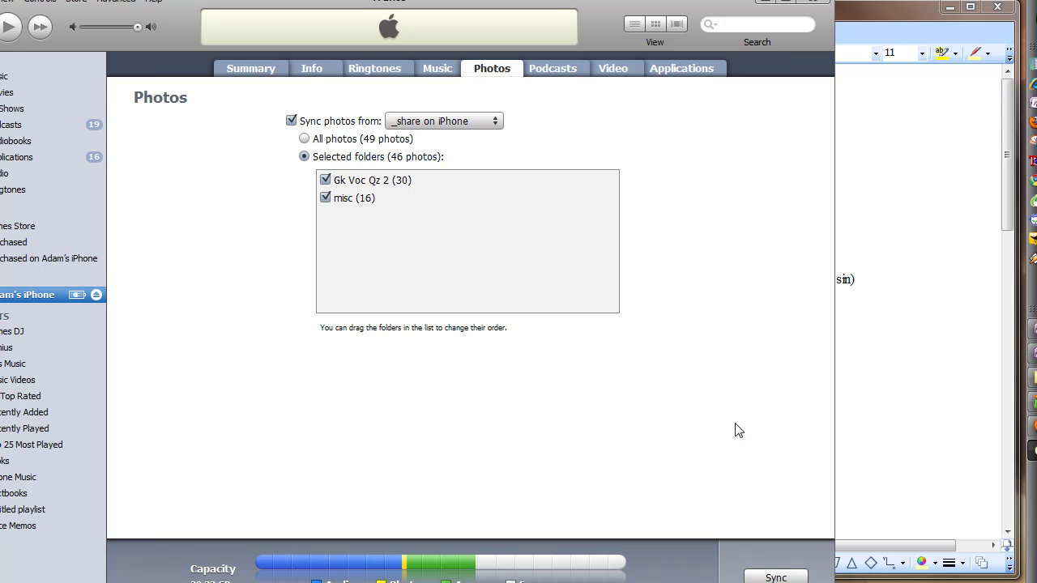
drag(611, 7, 613, 20)
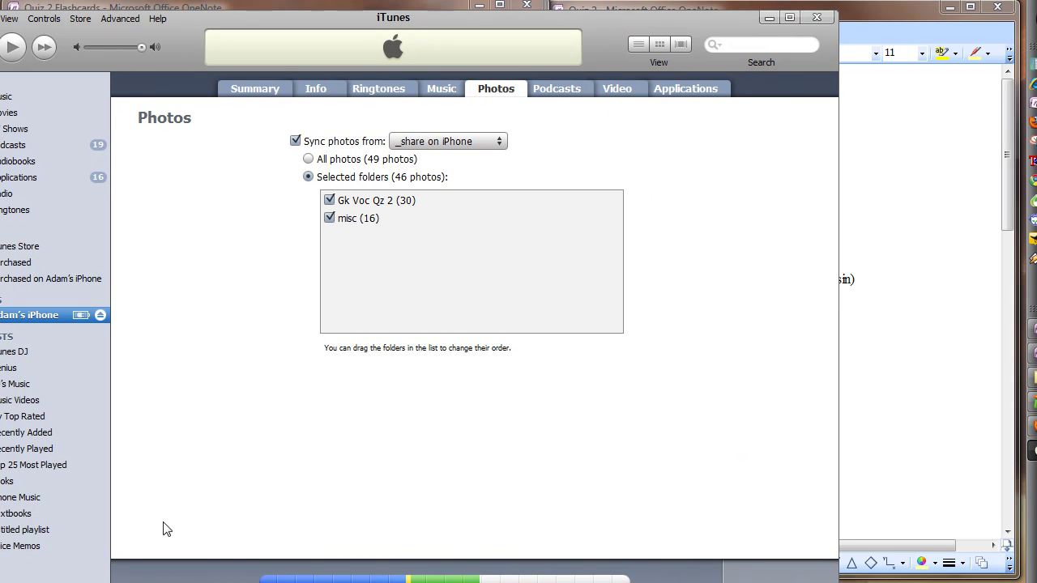